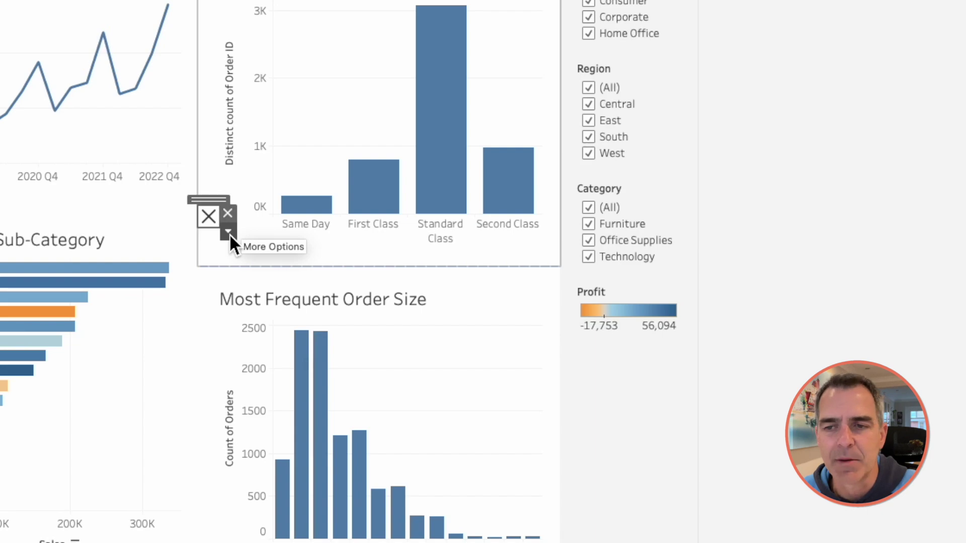
- Make the Sales & Profit by Sub-Category show/hide button a text button titled HIDE CHART for its item-shown state
left_click(229, 234)
left_click(249, 253)
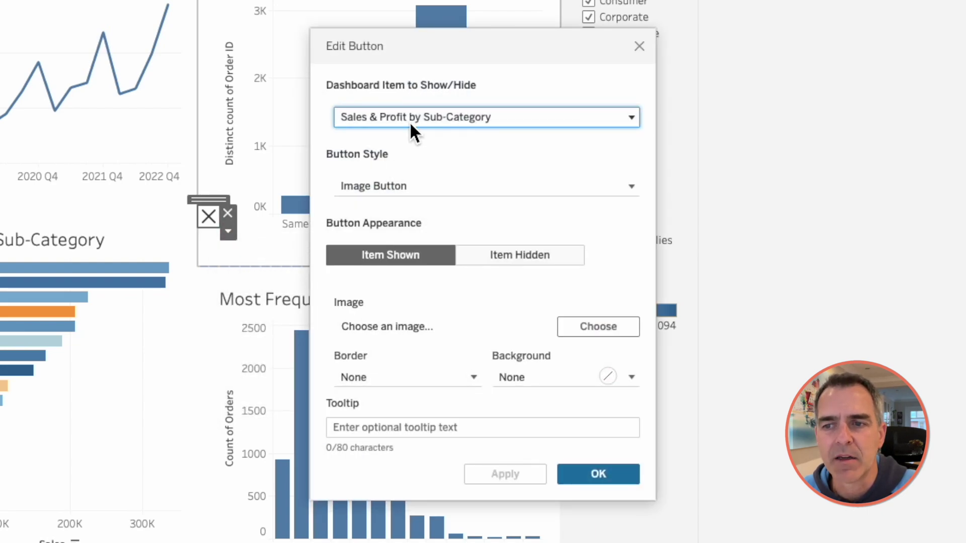
left_click(391, 186)
left_click(395, 227)
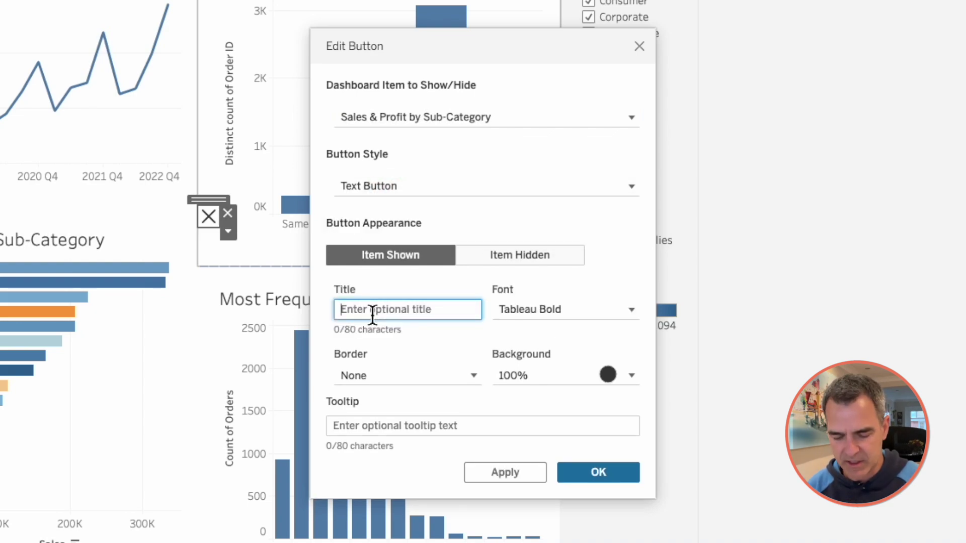
type("Hi")
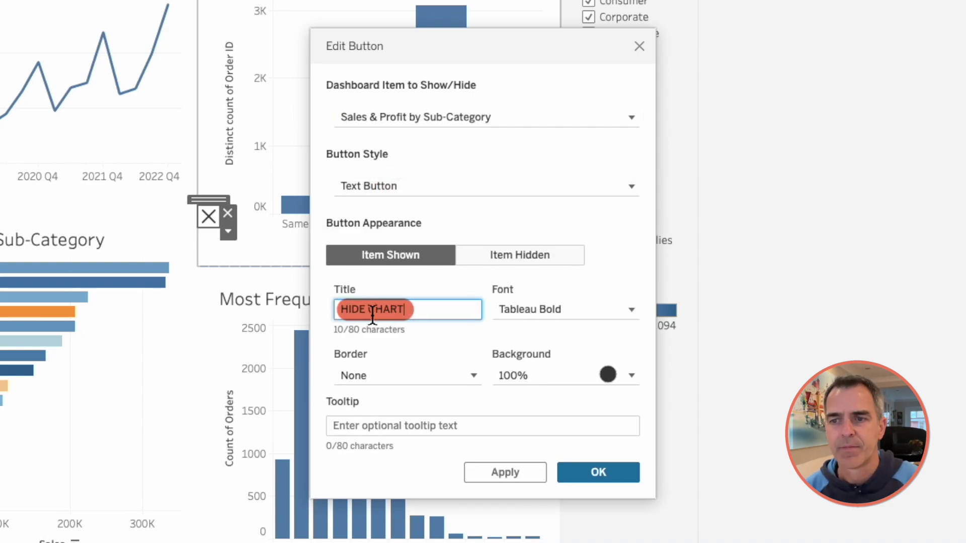
- Title the text button SHOW CHART for its item-hidden state and apply the button settings
left_click(495, 256)
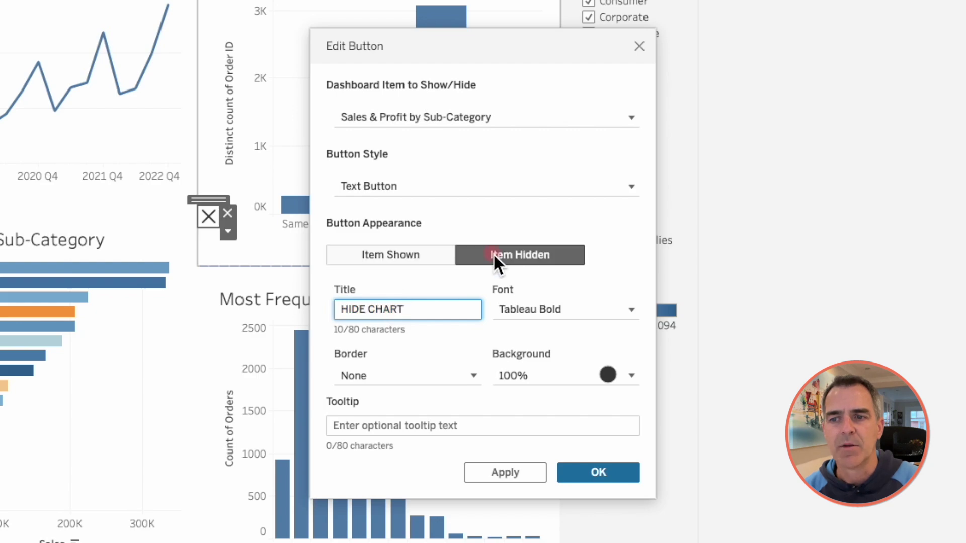
left_click(359, 317)
type("S")
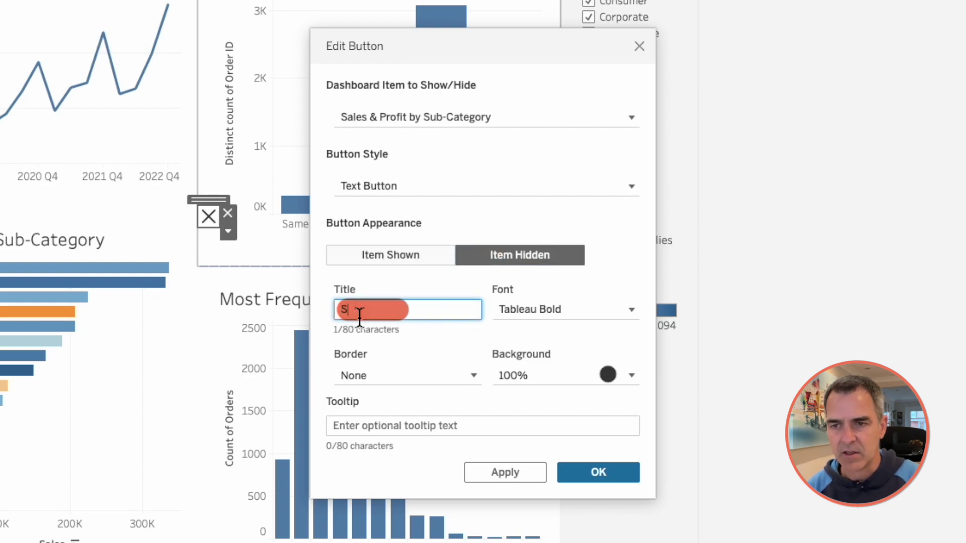
type("HOW CHART")
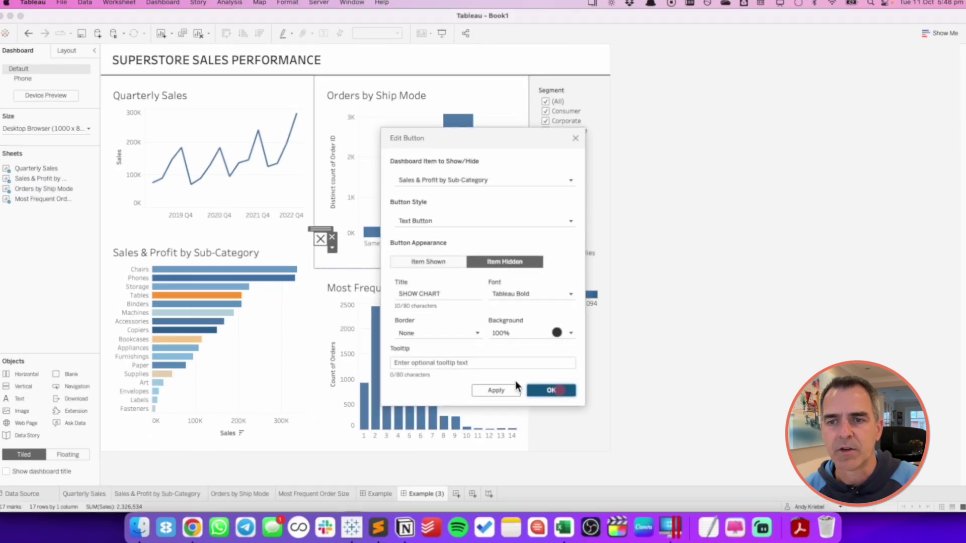
left_click(598, 472)
key("super+z")
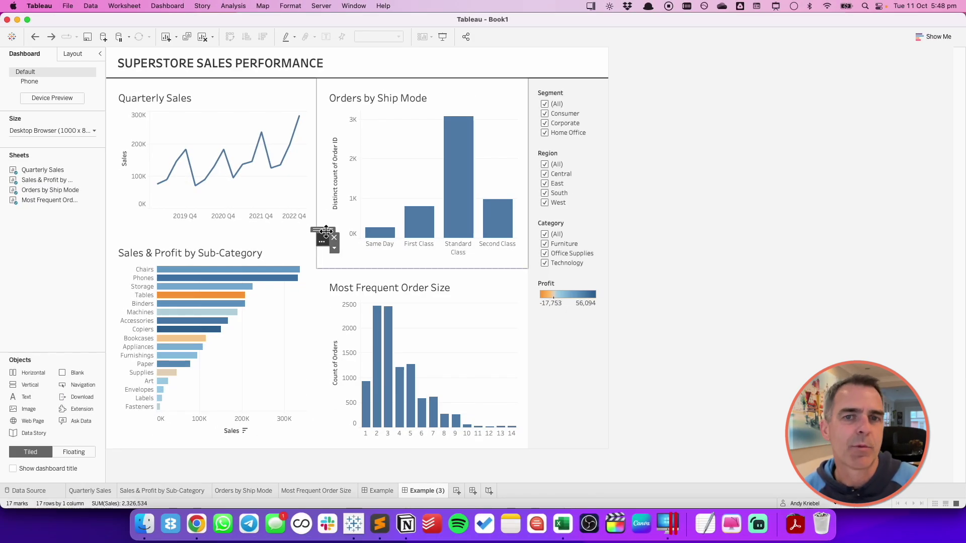
- Place the button below the Sales & Profit by Sub-Category bars and test hiding and showing the chart in presentation mode
mouse_move(326, 231)
left_mouse_down()
mouse_move(132, 424)
mouse_move(196, 432)
left_mouse_up()
left_click(177, 461)
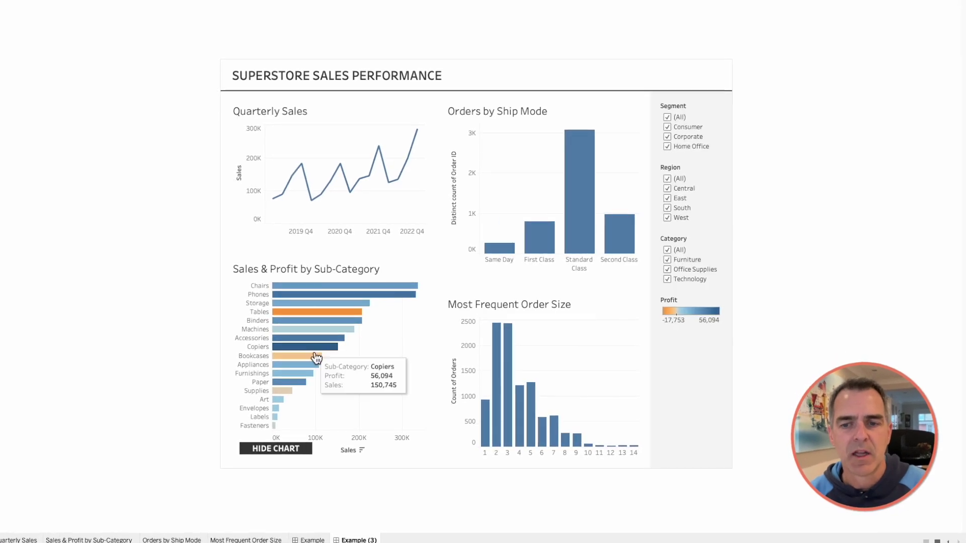
left_click(274, 453)
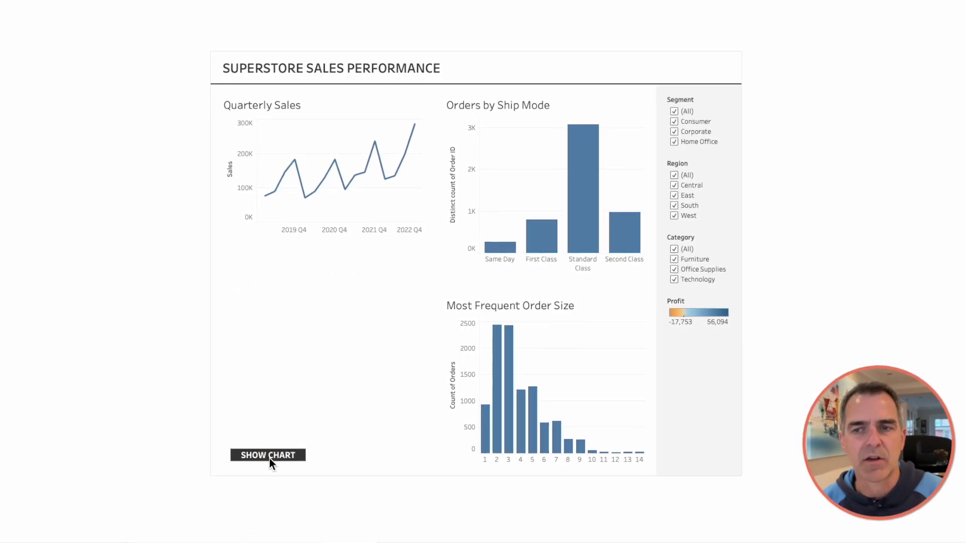
left_click(267, 460)
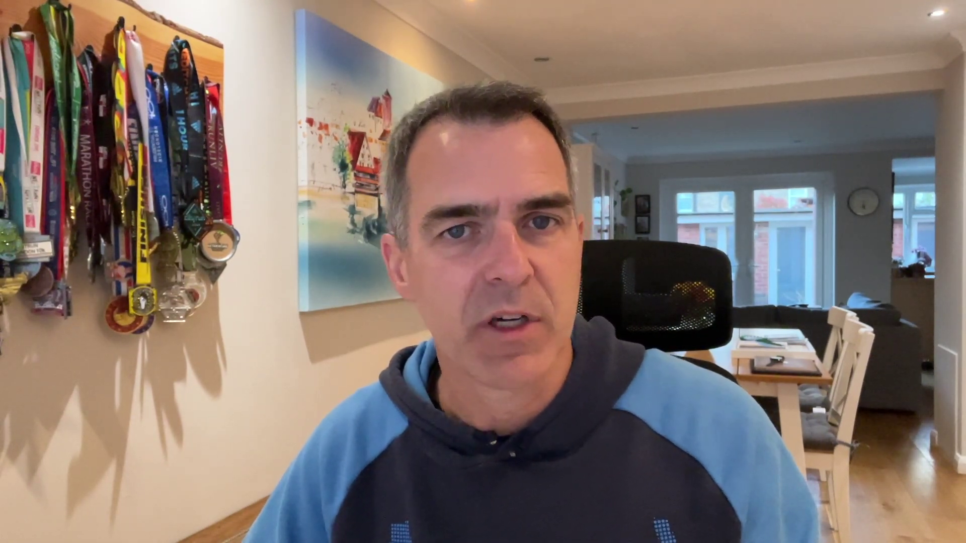
- Add a show/hide button to the vertical container holding Orders by Ship Mode and Most Frequent Order Size
left_click(428, 330)
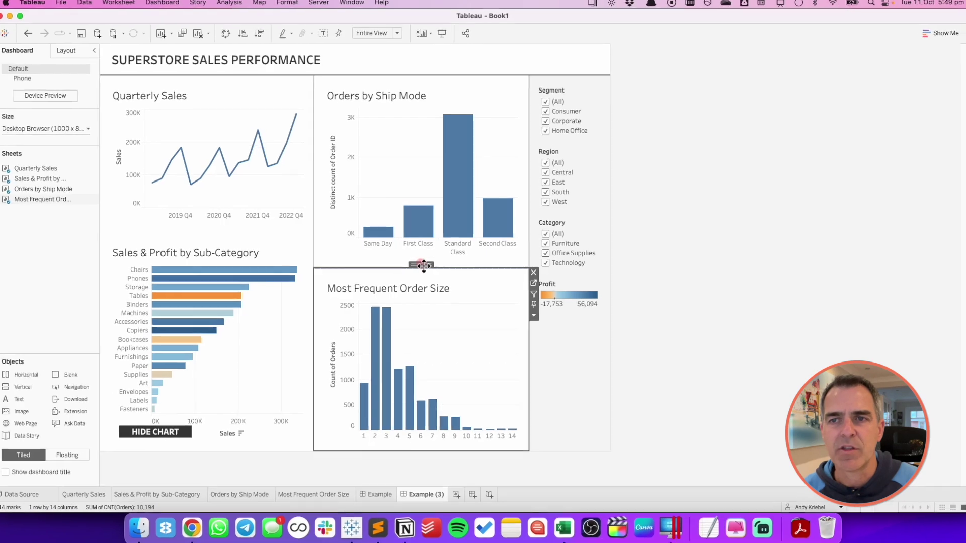
double_click(423, 266)
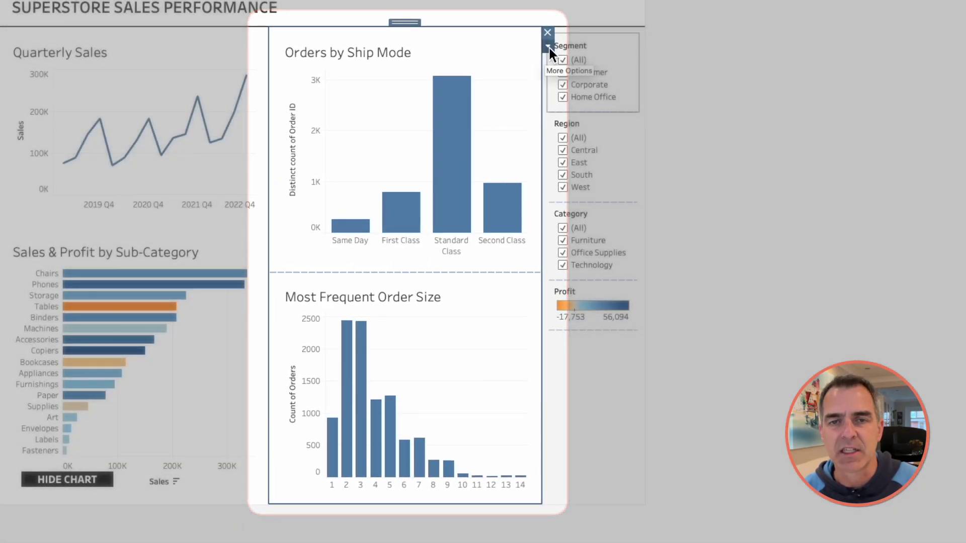
left_click(548, 46)
left_click(570, 87)
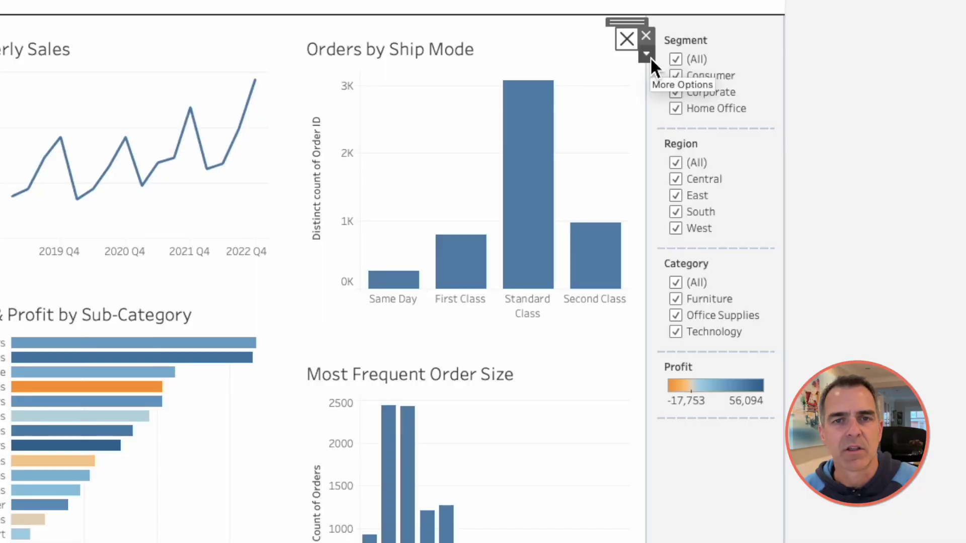
- Keep the container's show/hide button as an image button and use bars0.png for its item-shown state
left_click(649, 56)
left_click(649, 71)
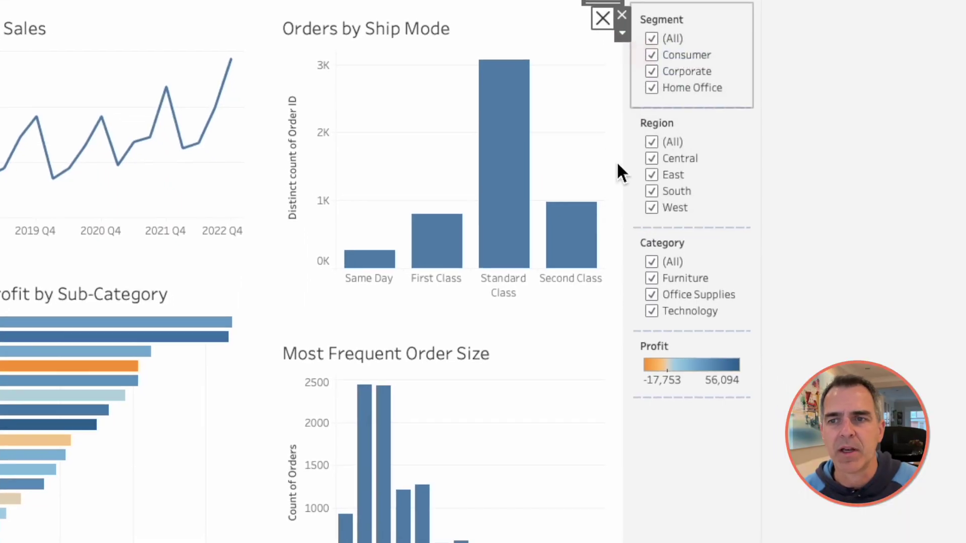
left_click(378, 189)
left_click(377, 189)
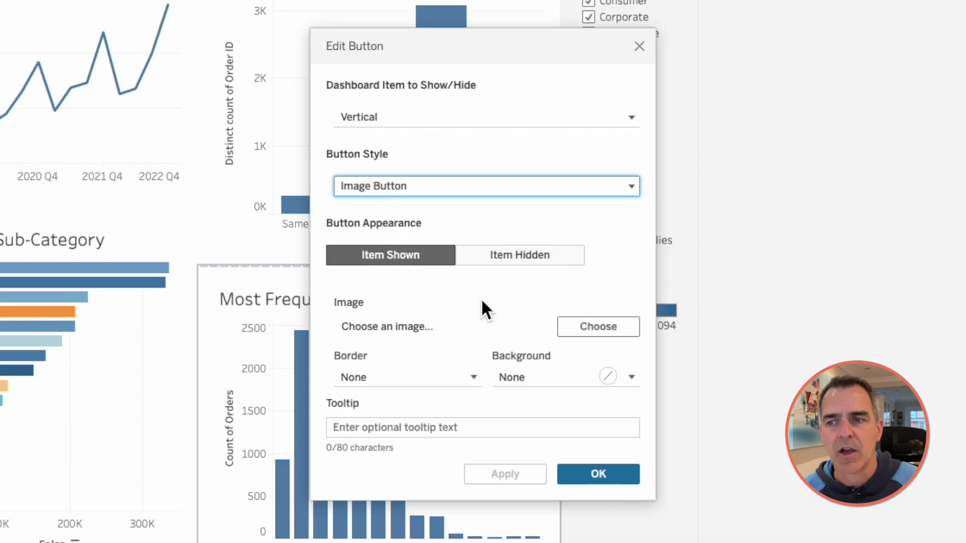
left_click(582, 331)
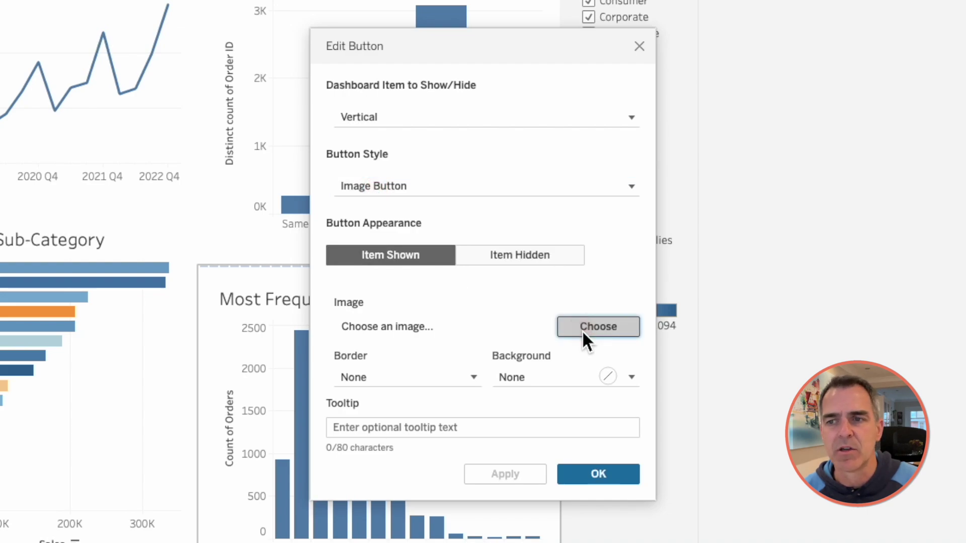
left_click(533, 176)
double_click(533, 176)
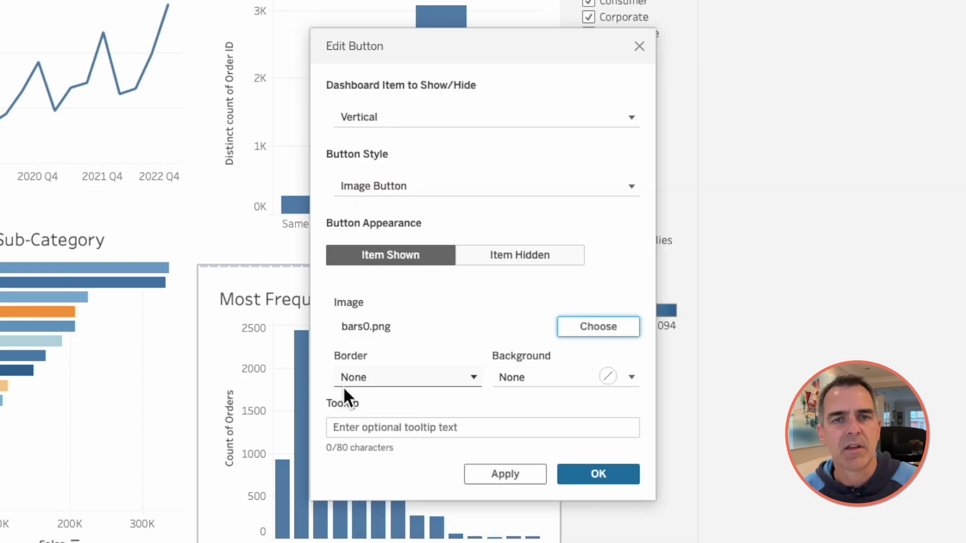
- Use BarsFull.png for the image button's item-hidden state, then test hiding and showing the two-chart container in presentation mode
left_click(523, 255)
left_click(587, 327)
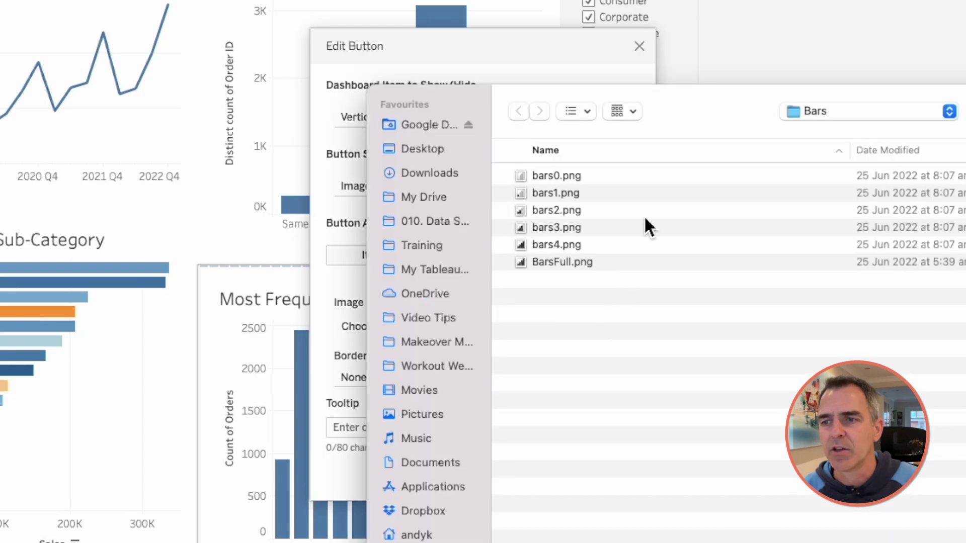
left_click(533, 263)
key("Return")
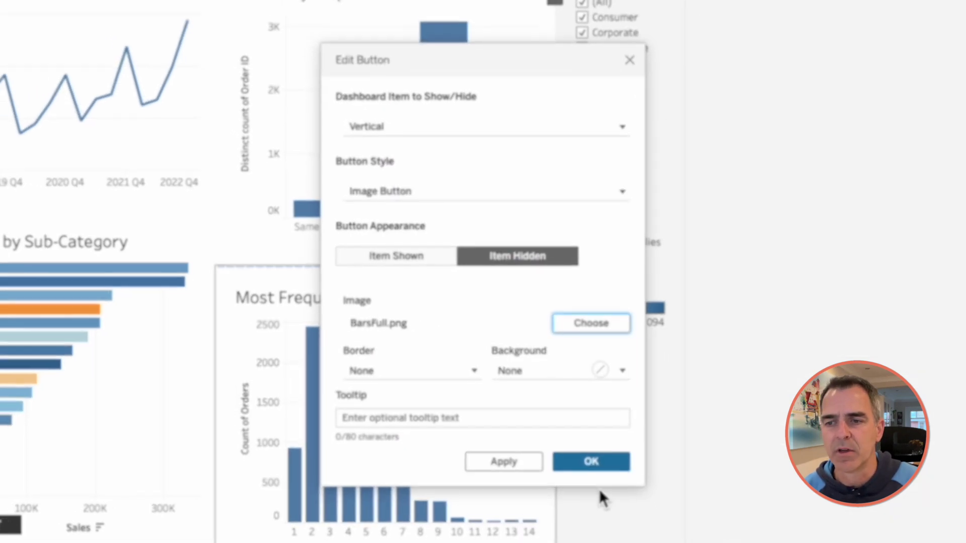
left_click(578, 459)
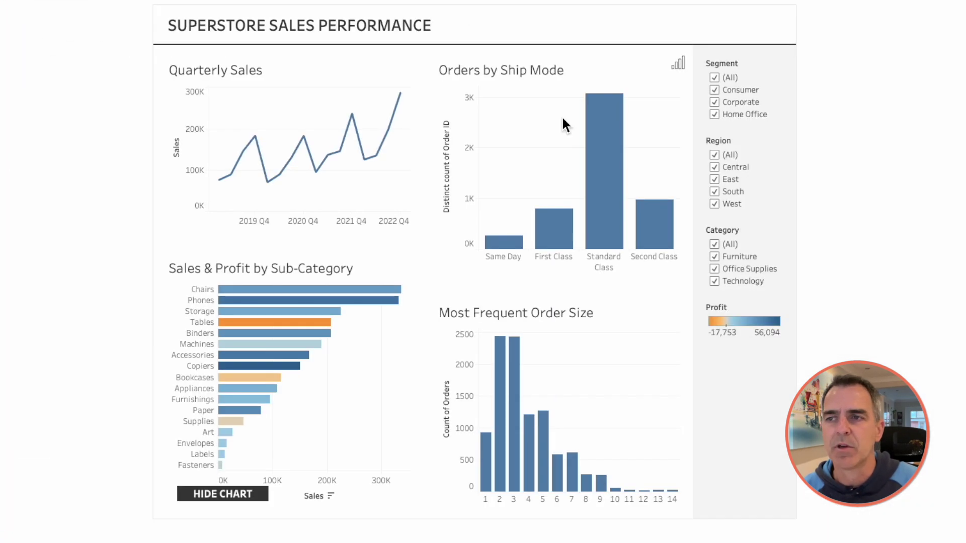
left_click(679, 65)
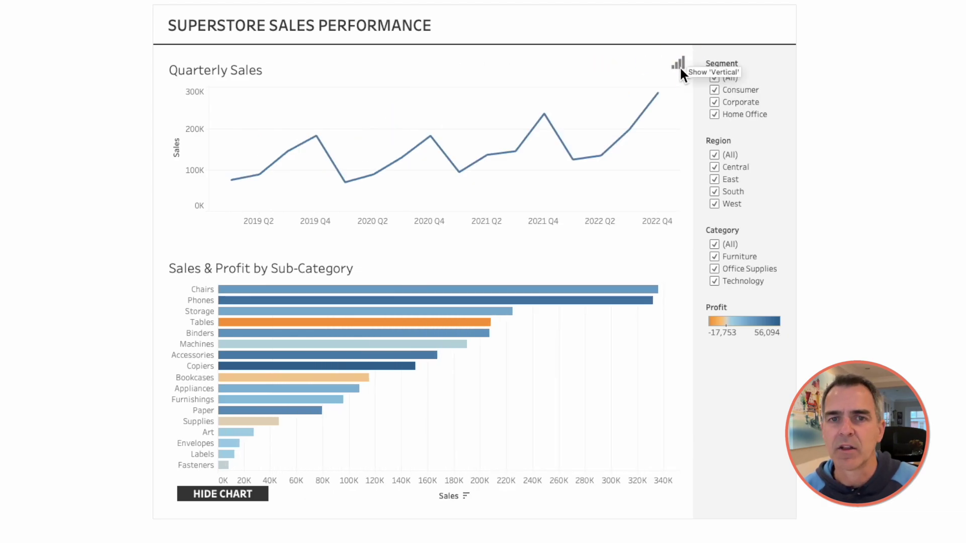
left_click(680, 66)
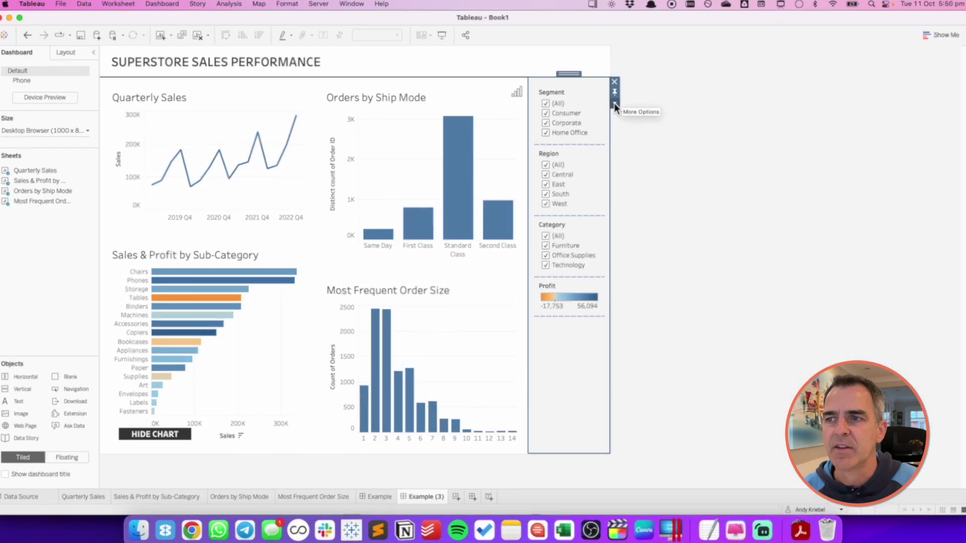
- Add a show/hide button to the filters container and move it to that container's upper-right corner
left_click(612, 103)
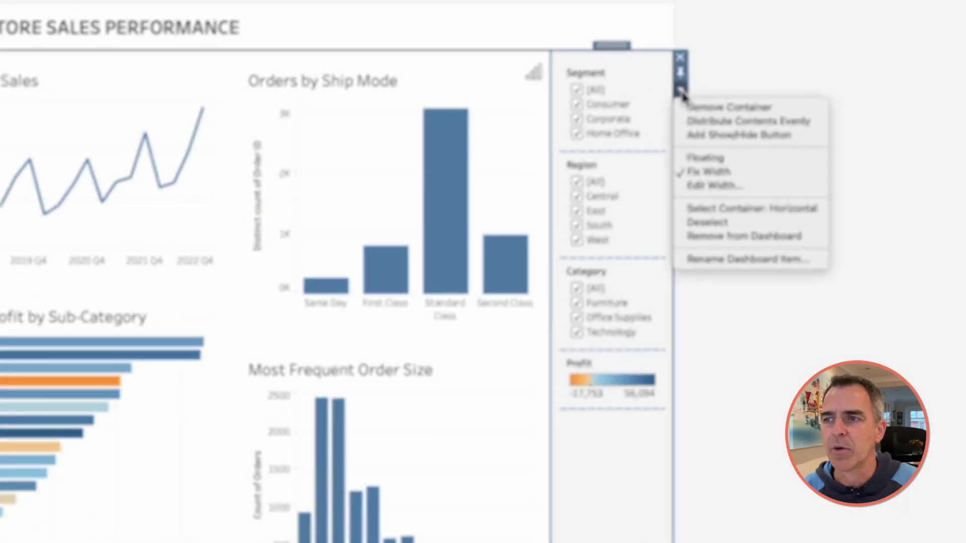
left_click(727, 136)
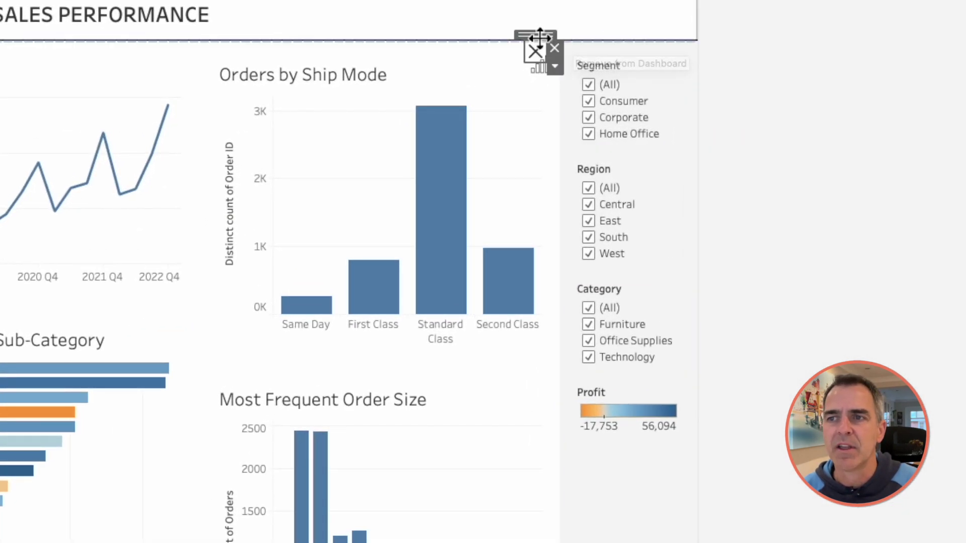
left_click_drag(535, 50, 683, 48)
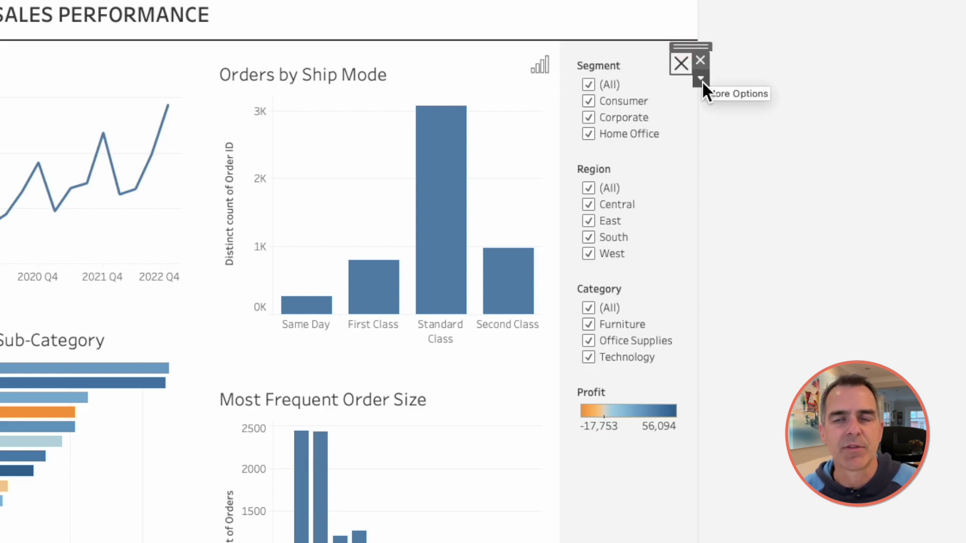
- Set the filter button's item-shown tooltip to "Hide Filters", keeping the default image
left_click(701, 81)
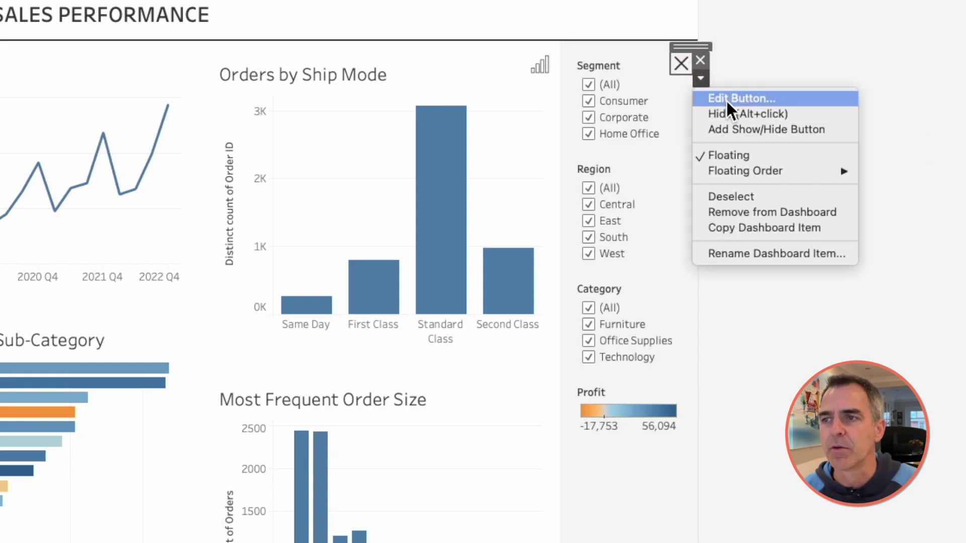
left_click(728, 98)
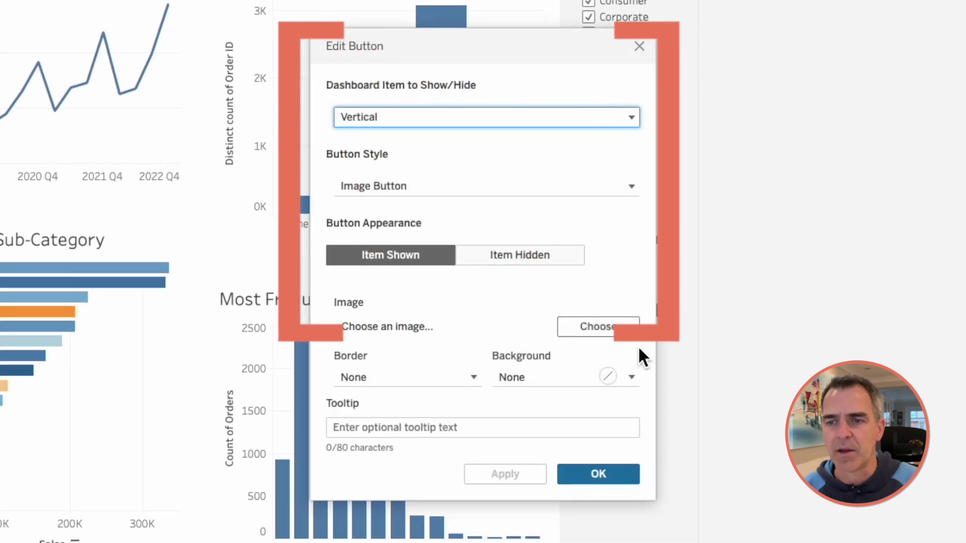
left_click(412, 430)
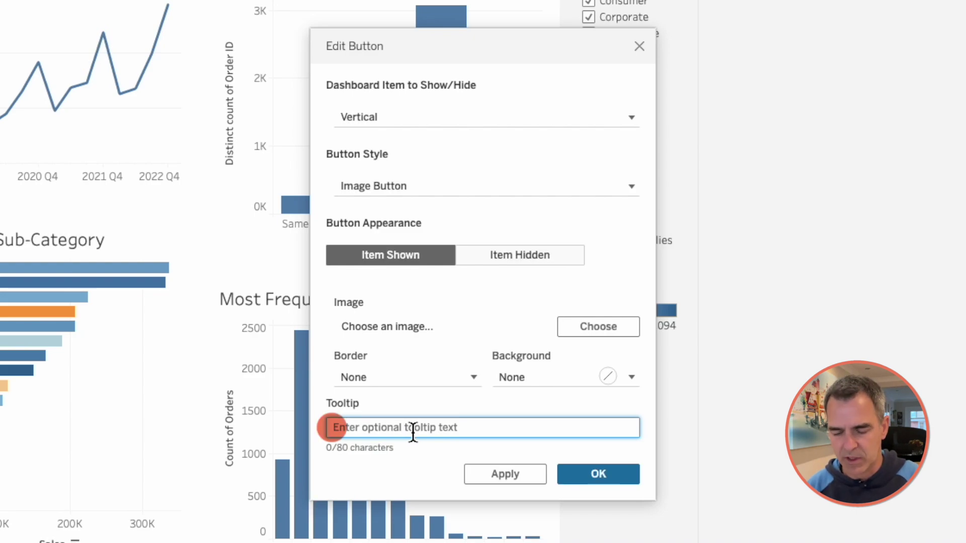
type("Hide Filters")
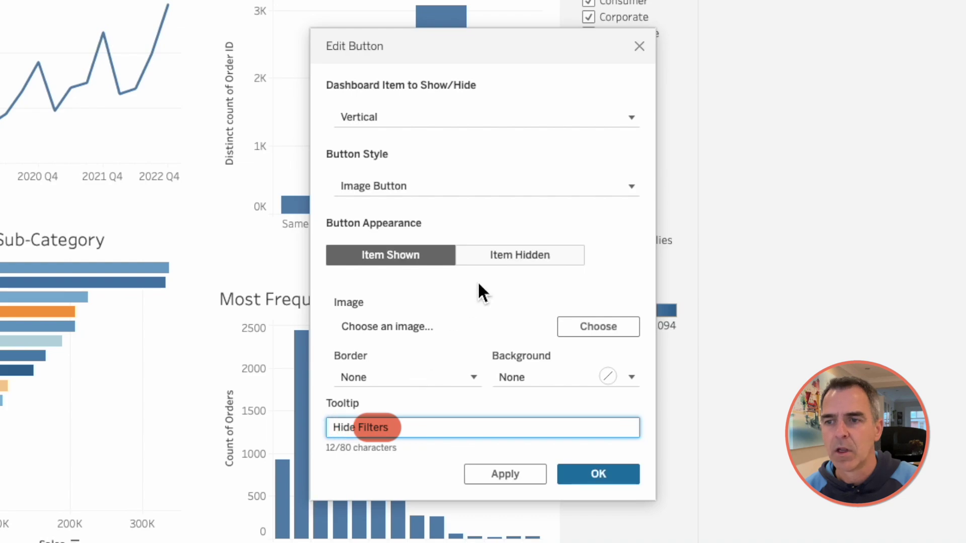
- Set the filter button's item-hidden tooltip to "Show Filters" and apply the button settings
left_click(521, 255)
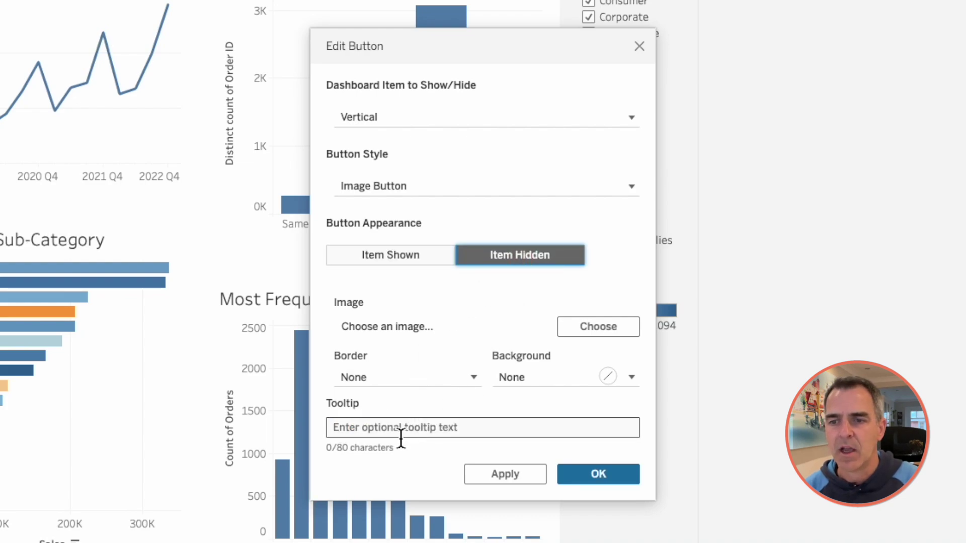
left_click(401, 437)
type("Show Filters")
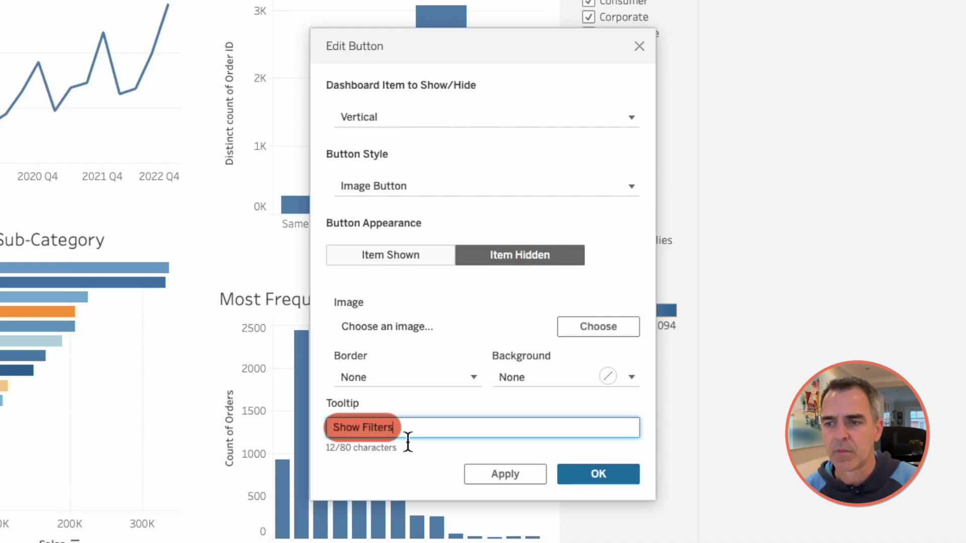
left_click(602, 470)
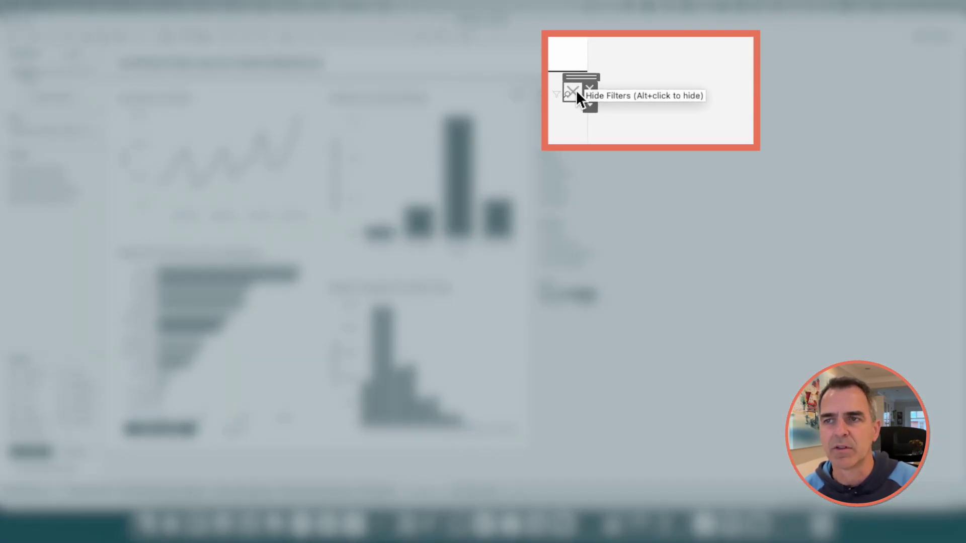
- Switch the dashboard to presentation mode and hide the filters container with its show/hide button
left_click(577, 97)
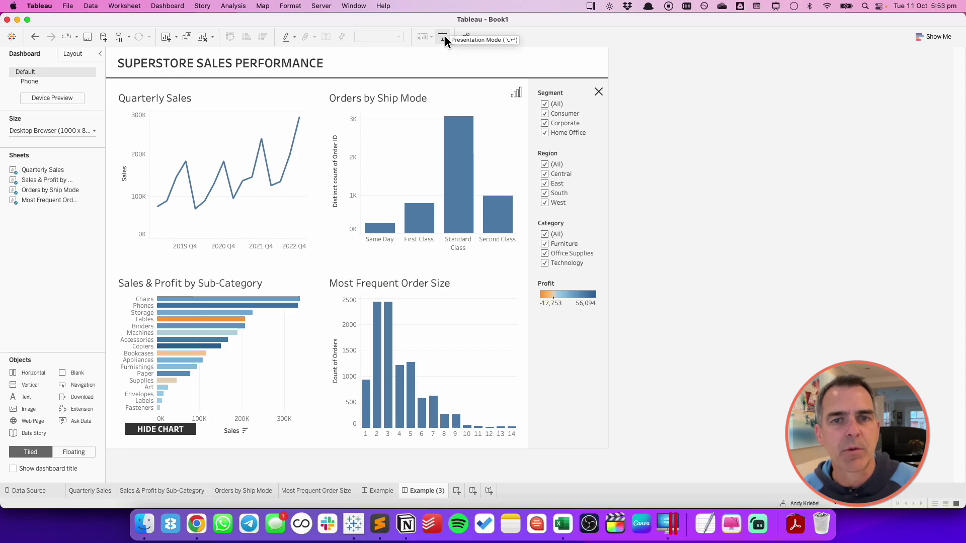
left_click(445, 36)
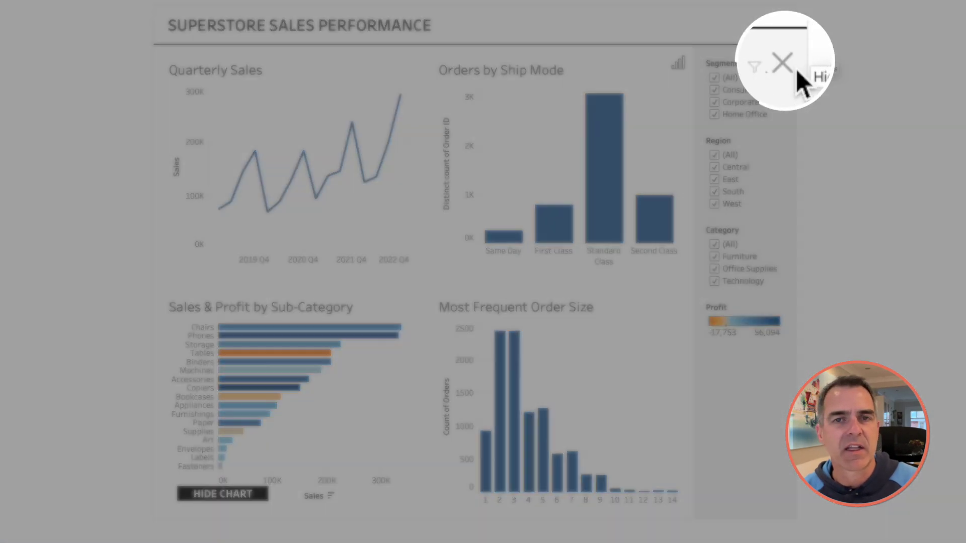
left_click(791, 67)
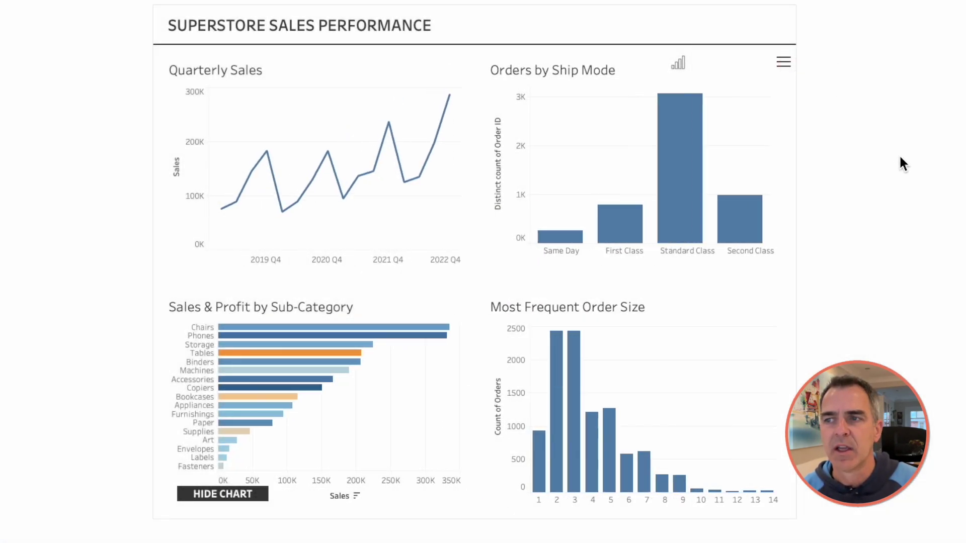
- Test the chart container's show/hide button and the HIDE CHART button by hiding the two order charts and the Sales & Profit by Sub-Category chart
left_click(681, 64)
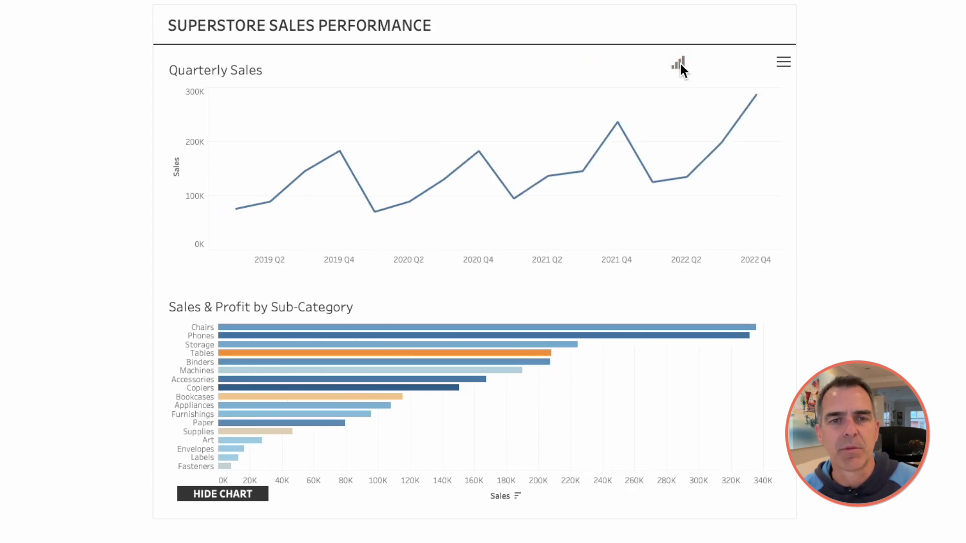
left_click(221, 498)
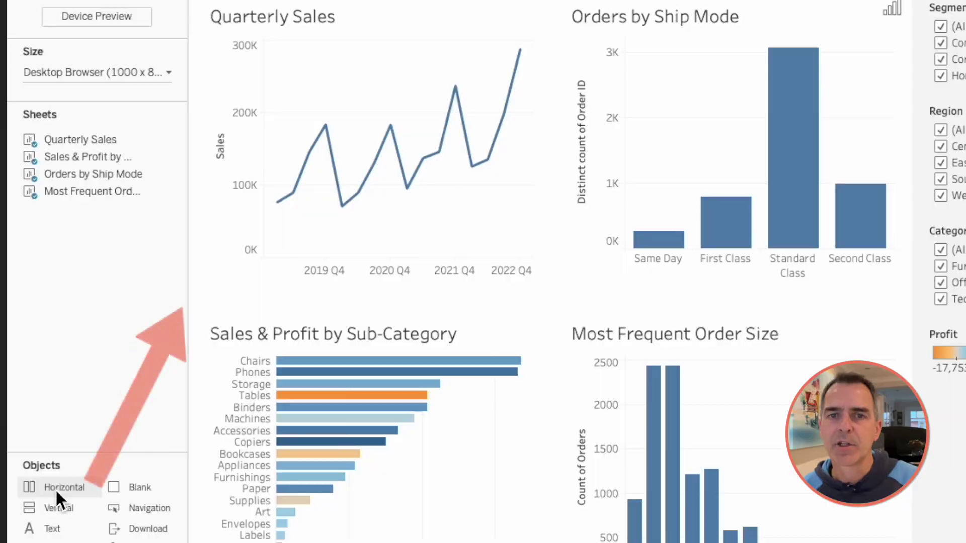
- Add a horizontal container directly beneath the dashboard title and place the title inside it
mouse_move(55, 489)
left_mouse_down()
mouse_move(128, 359)
mouse_move(353, 102)
left_mouse_up()
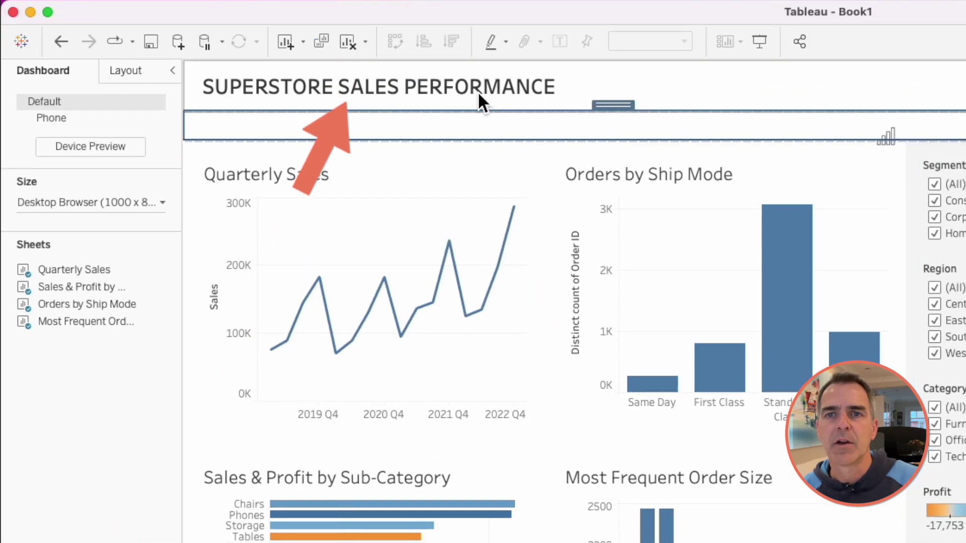
left_click(586, 124)
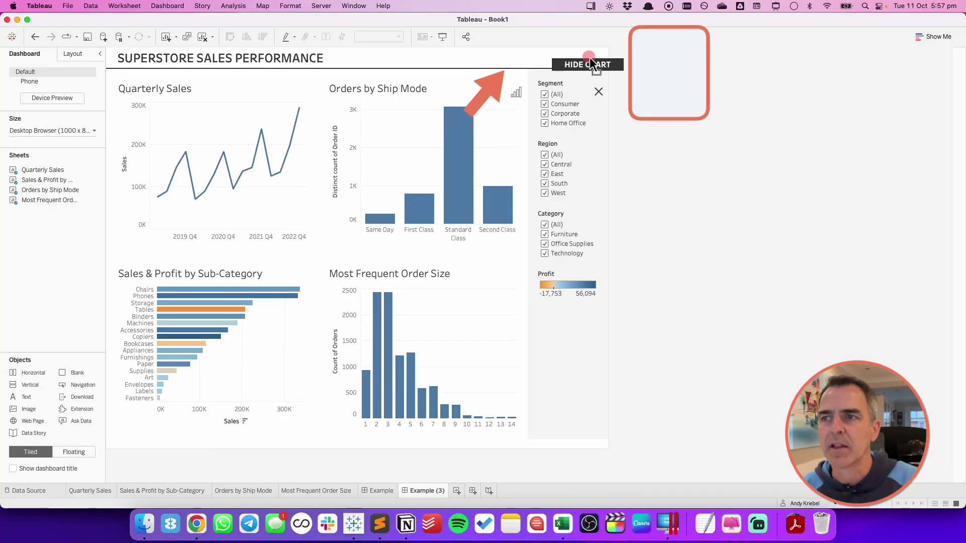
- Move the HIDE CHART button, the bar-chart button and the filters' X button side by side into the title's horizontal container
left_click(578, 54)
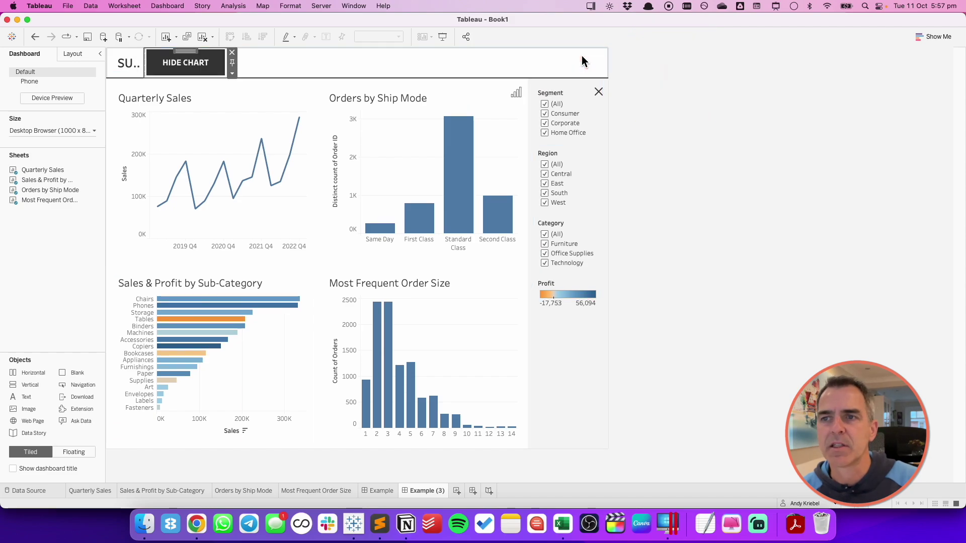
left_click(516, 92)
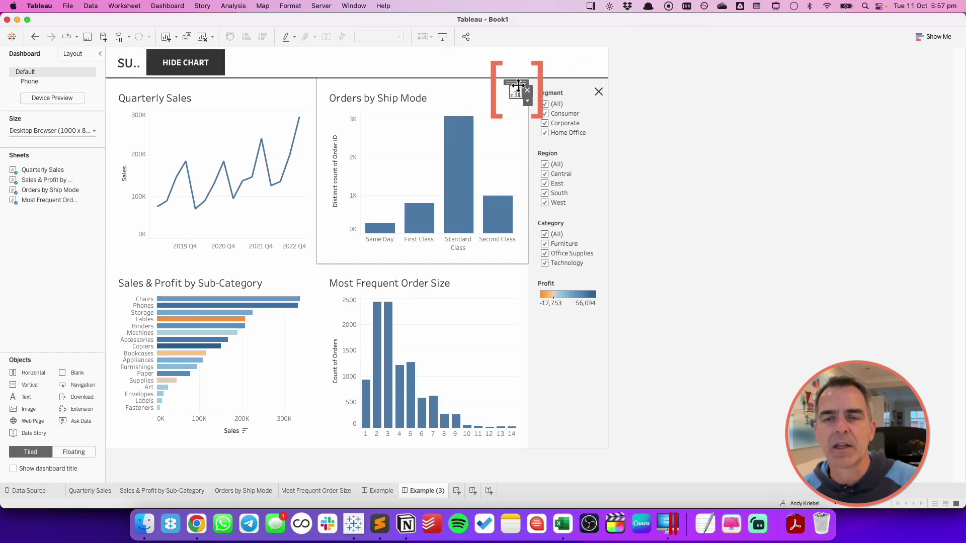
left_click_drag(517, 86, 518, 71)
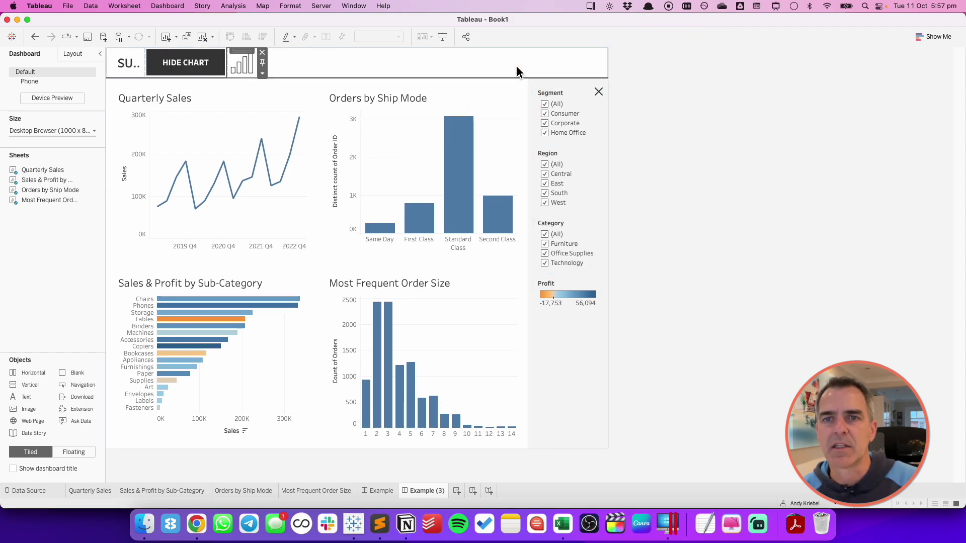
left_click(598, 90)
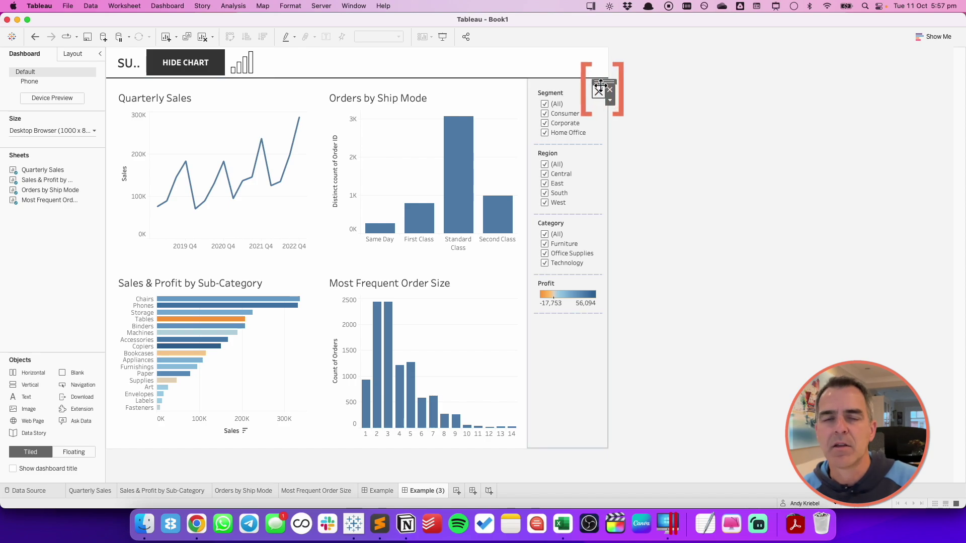
left_click_drag(599, 85, 509, 67)
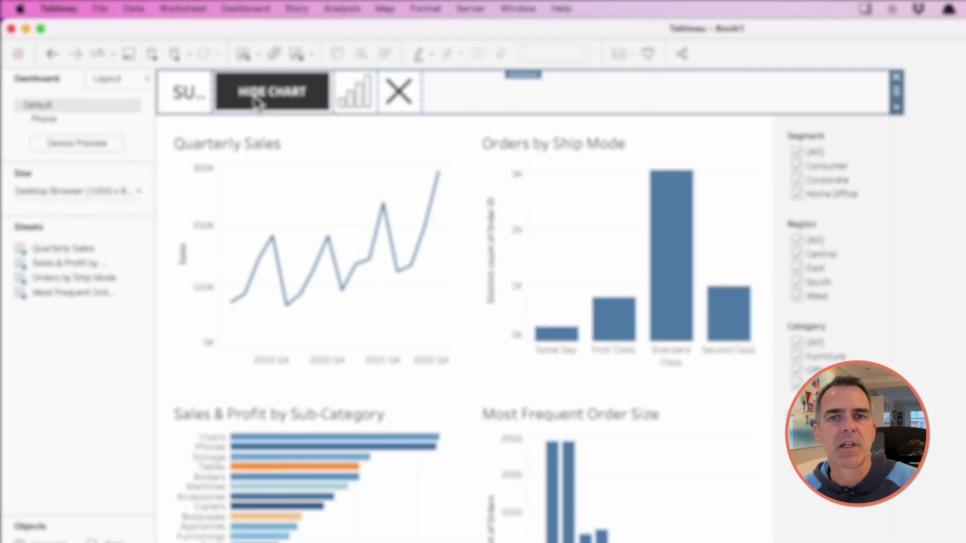
- Release the title's fixed width so it fills the header container and pushes the buttons to the far end
left_click(129, 65)
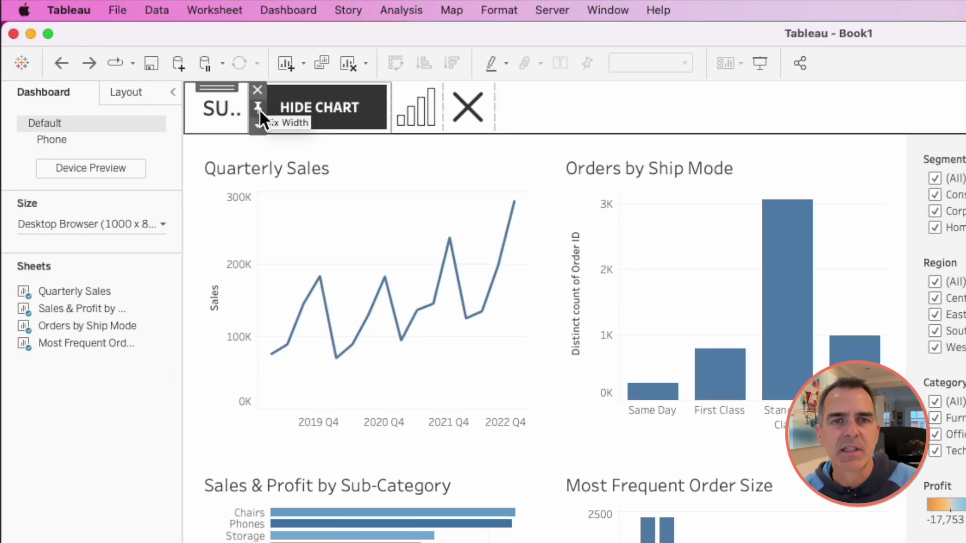
left_click(259, 111)
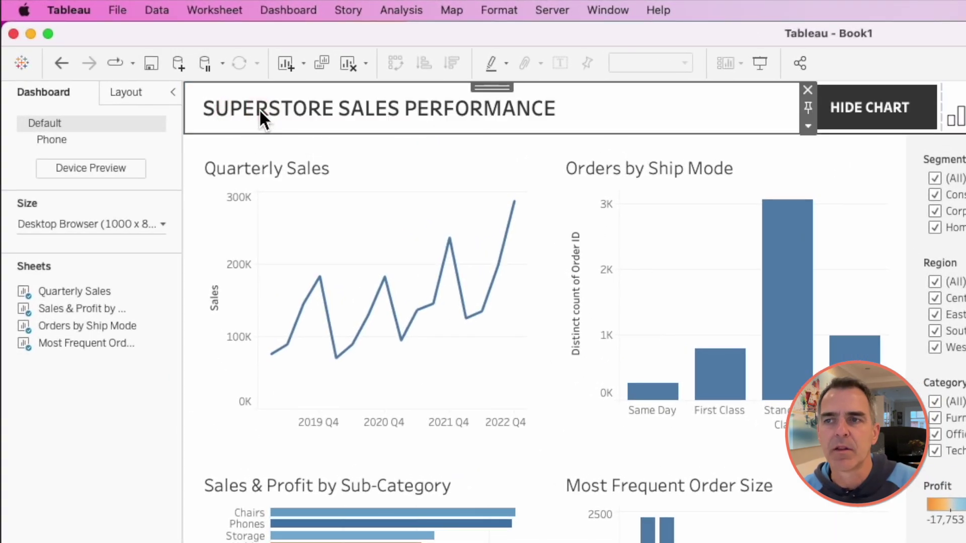
- Set the HIDE CHART button's outer padding to 16 on all sides
left_click(907, 86)
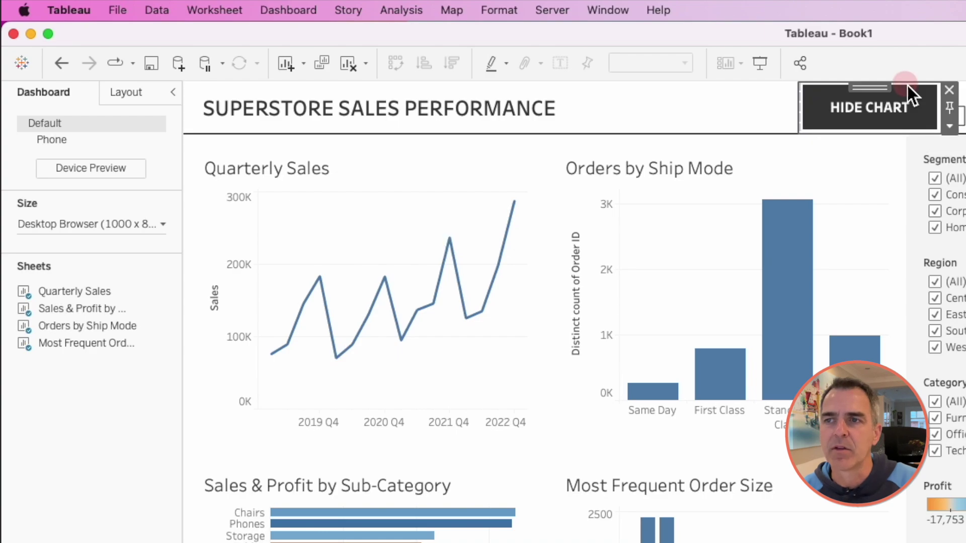
left_click(140, 91)
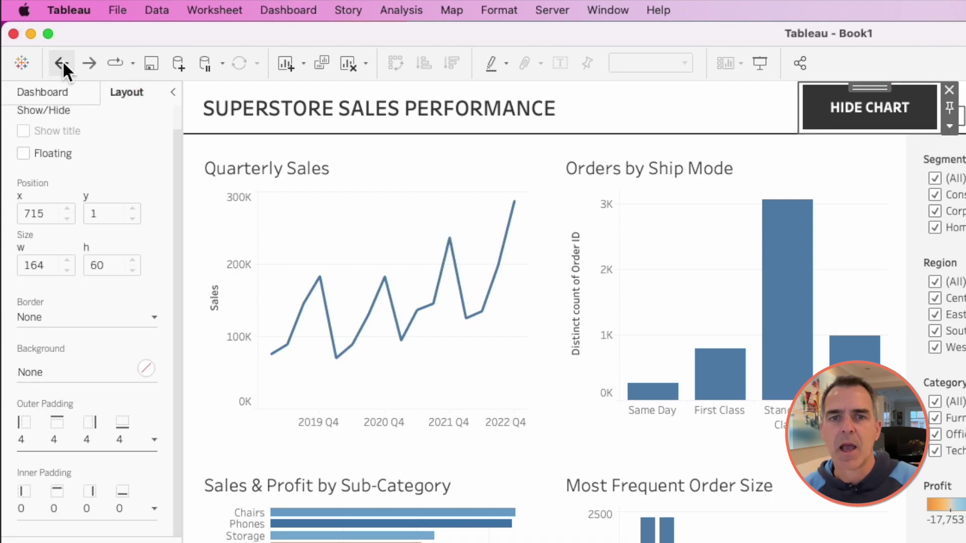
left_click(111, 438)
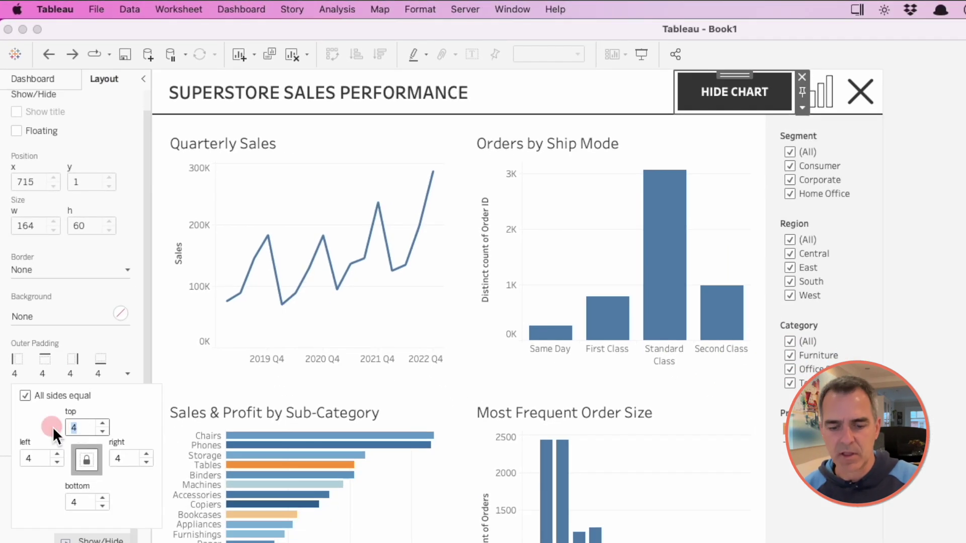
type("16")
key("Return")
- Set the bar-chart show/hide button's outer padding to 15 on all sides
left_click(836, 77)
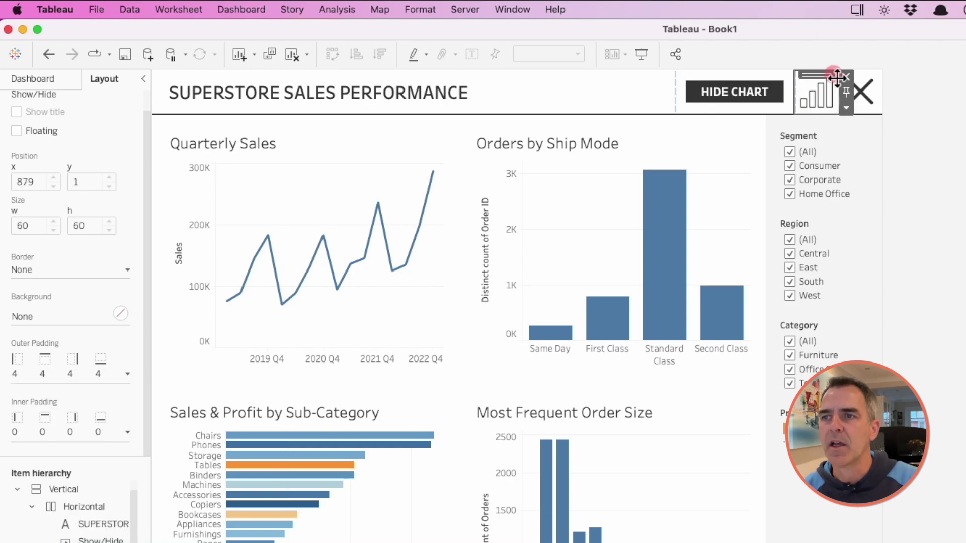
left_click(58, 372)
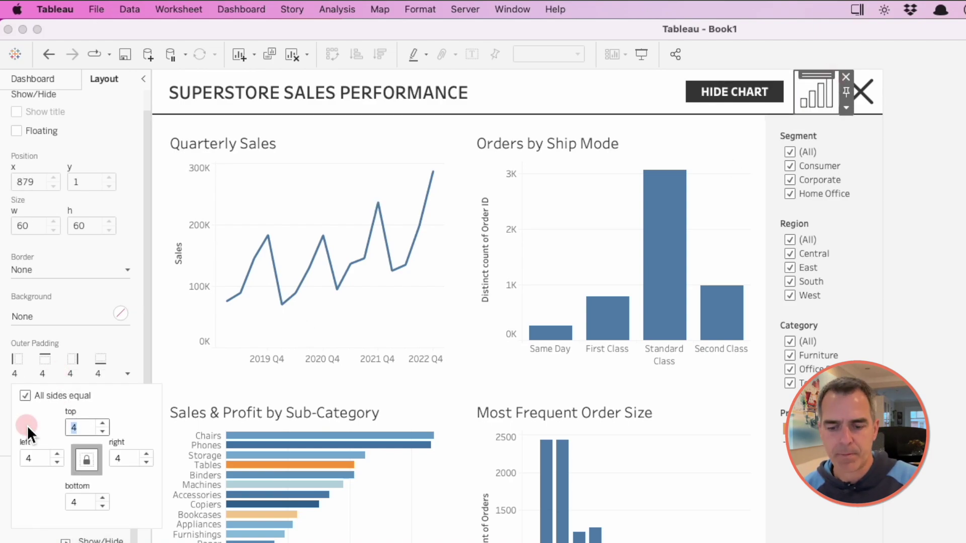
type("15")
key("Return")
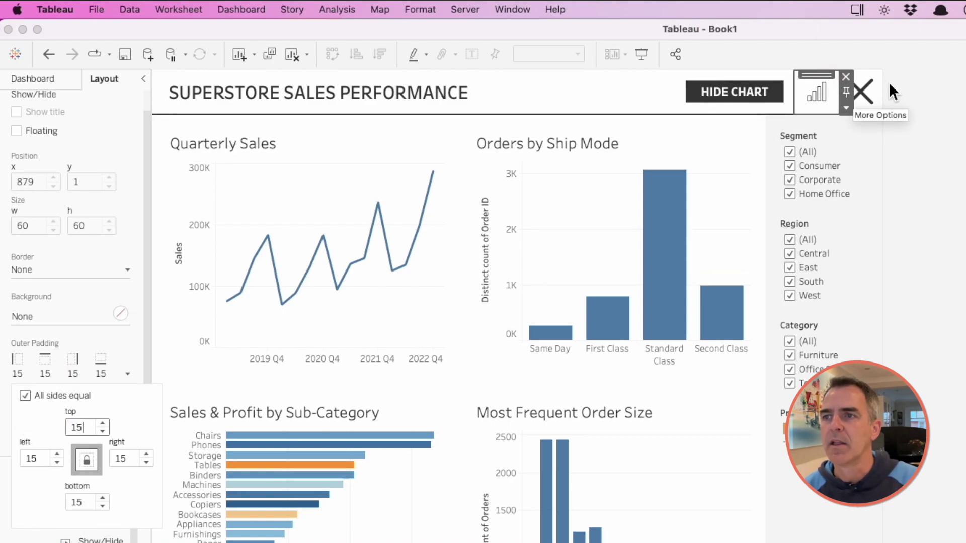
- Set the outer padding of the filters' X button to 15 on all sides
left_click(875, 95)
left_click(56, 374)
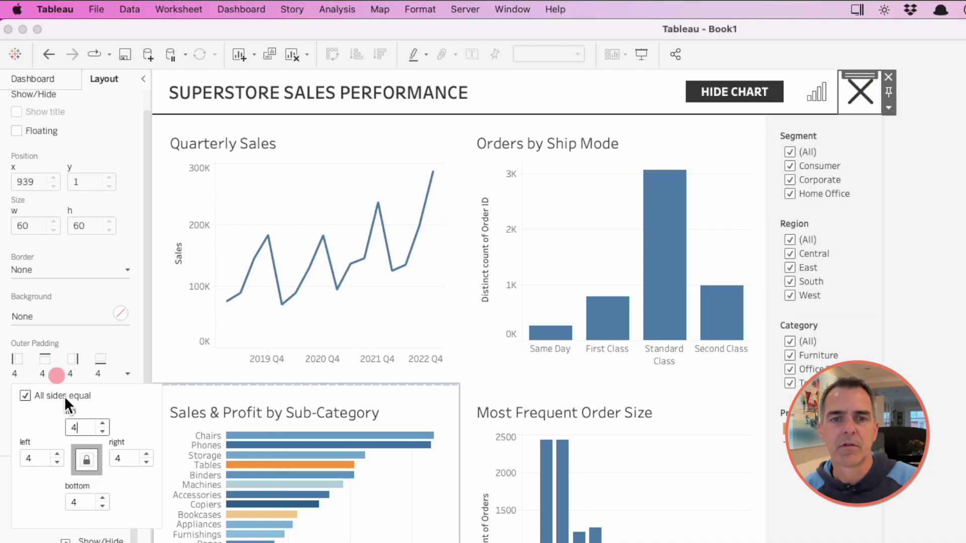
type("15")
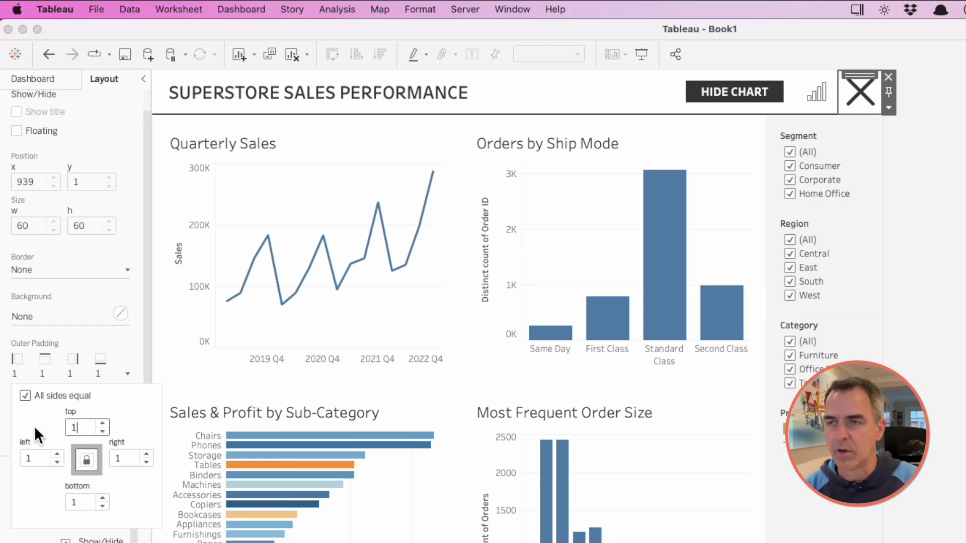
key("Return")
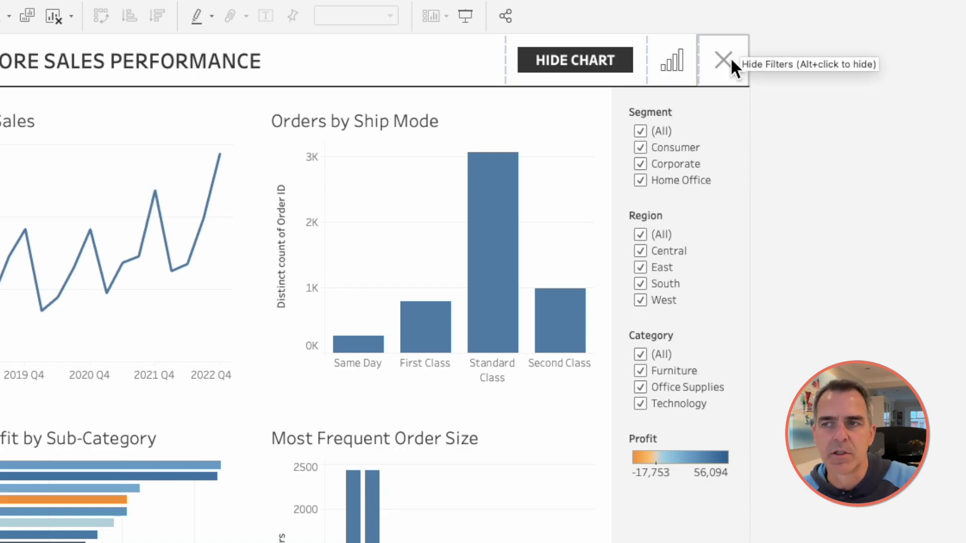
- Test the header buttons in presentation mode: hide and reshow the Sales & Profit chart and the order charts' container, and hide the filters
left_click(463, 16)
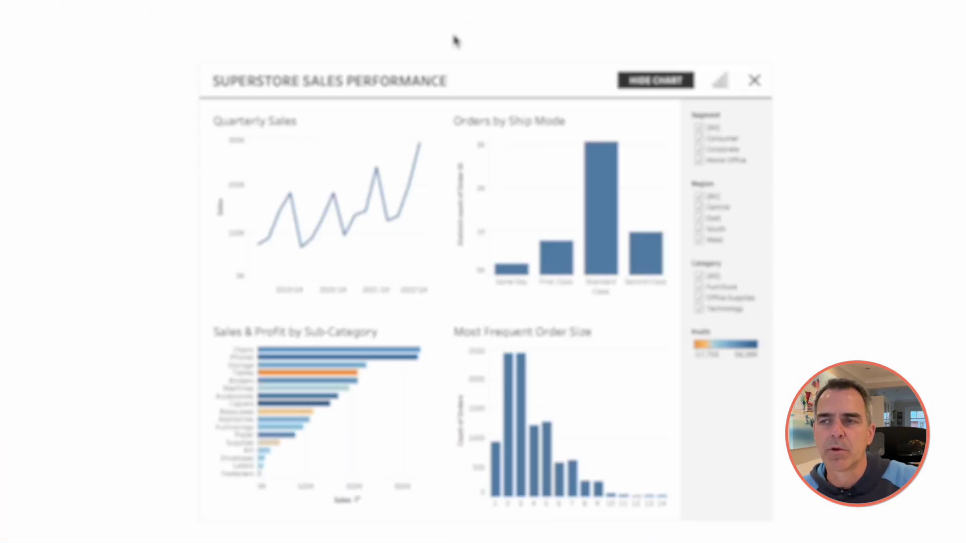
left_click(626, 79)
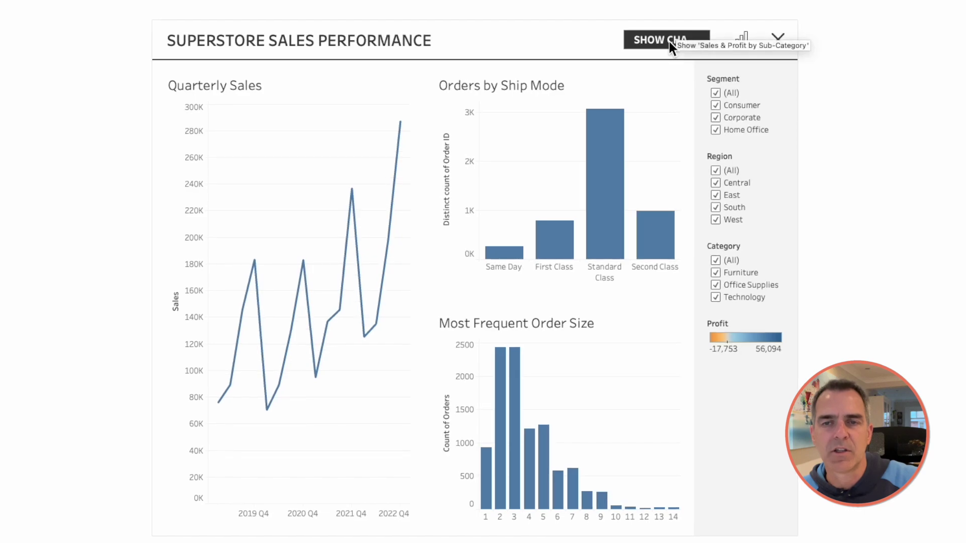
left_click(669, 41)
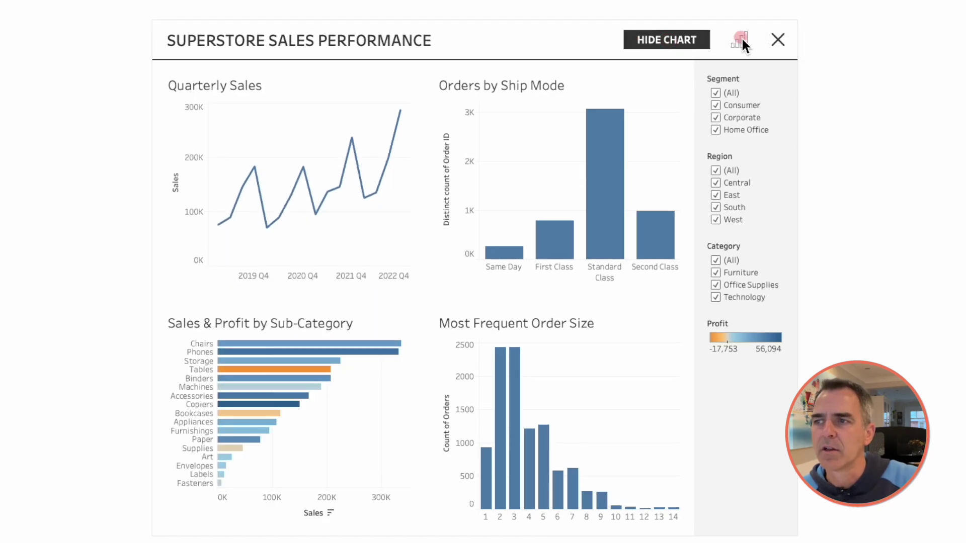
left_click(741, 38)
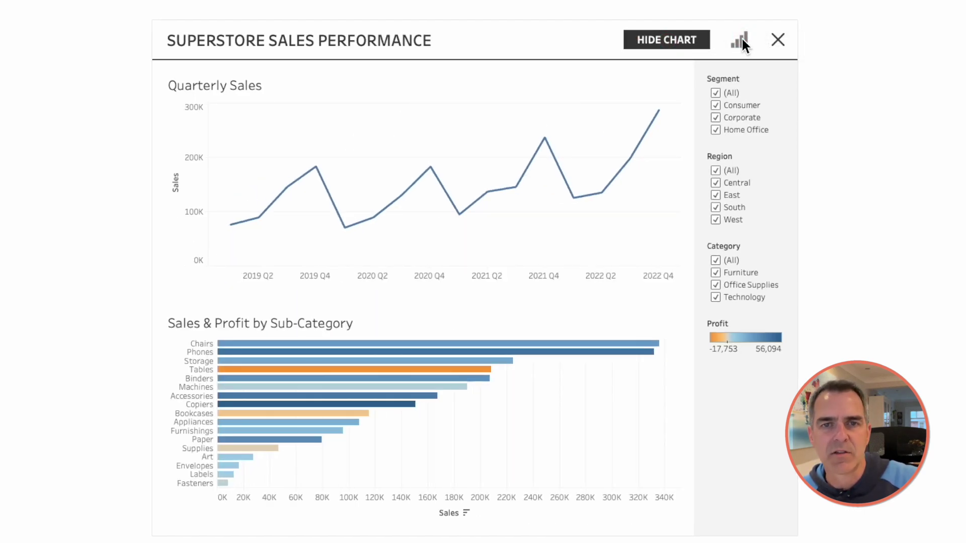
left_click(741, 38)
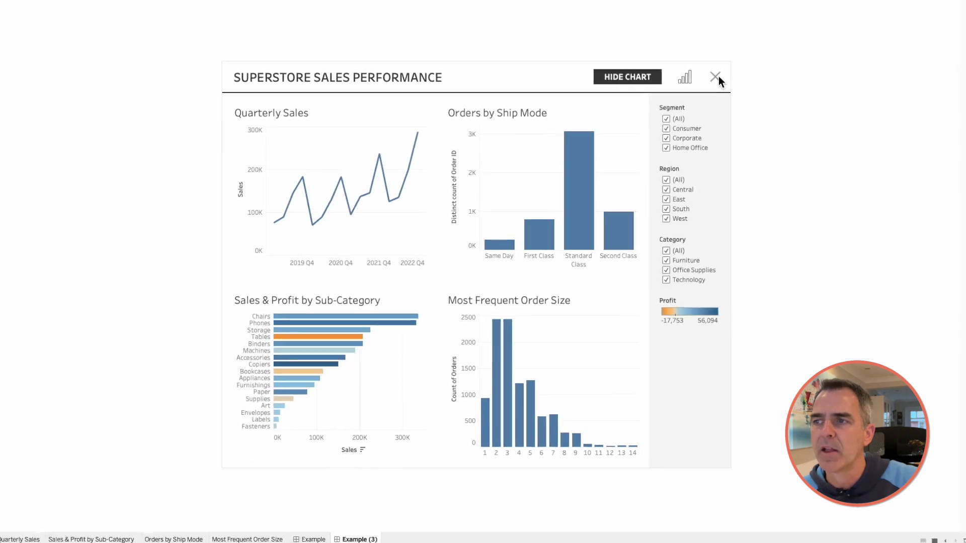
left_click(777, 40)
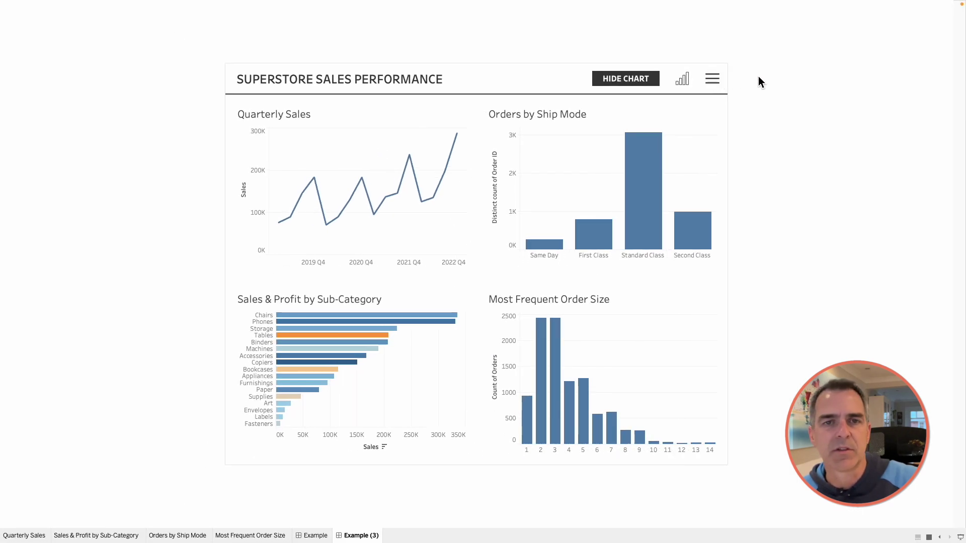